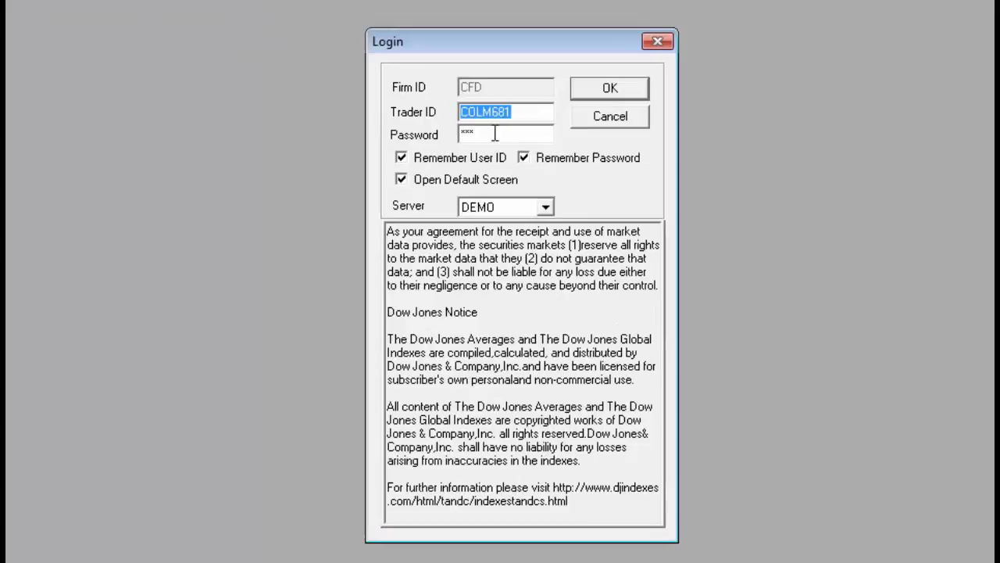
- Launch TEFS Trader from its desktop icon to bring up the Login dialog
drag(489, 133, 452, 132)
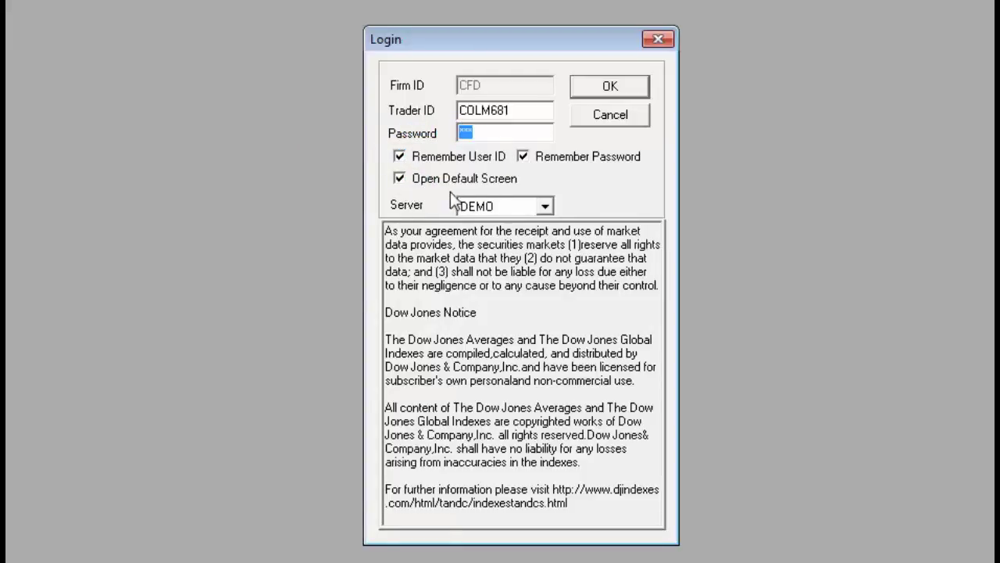
- Choose DEMO as the server and log in to TEFS Trader
click(546, 208)
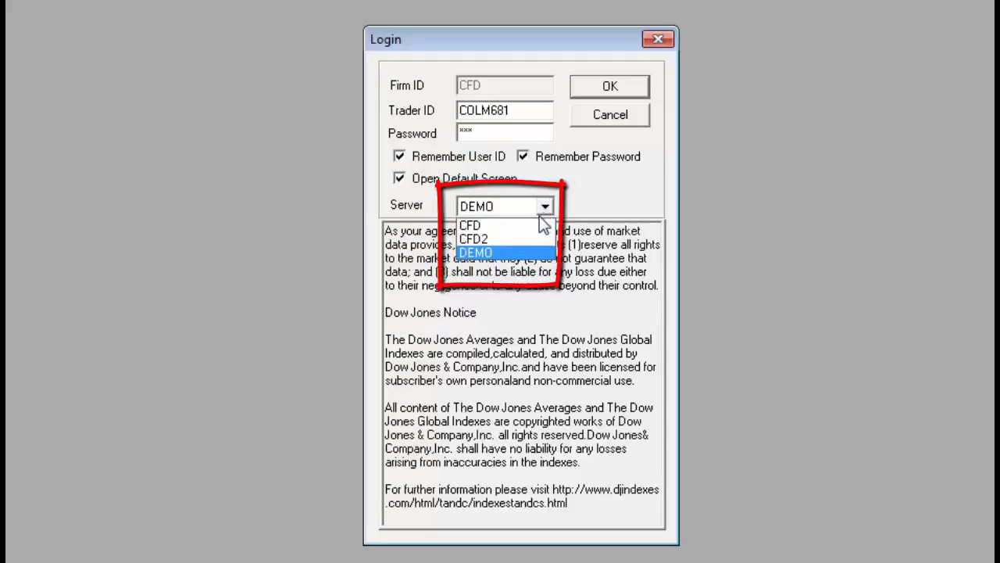
click(516, 252)
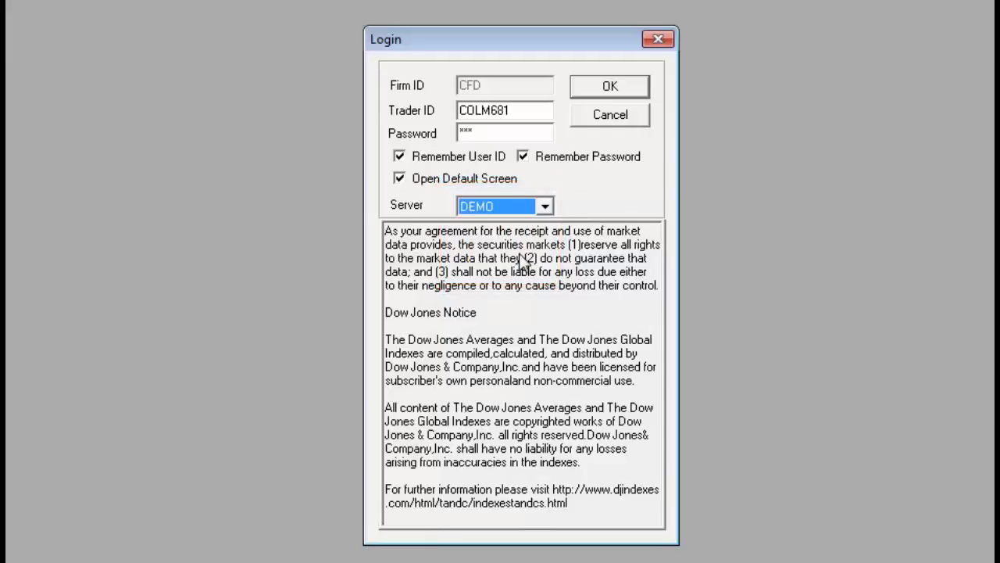
click(606, 92)
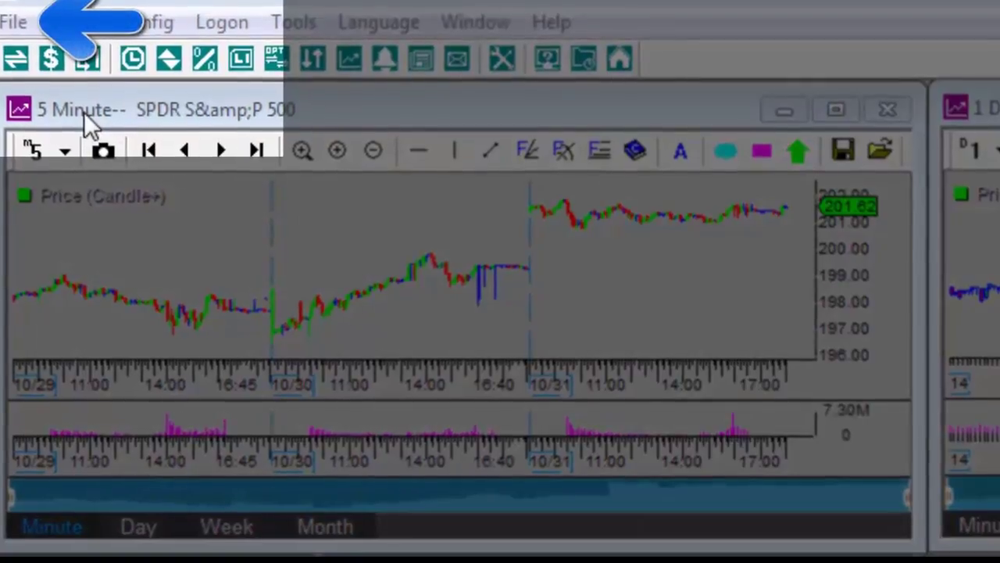
click(13, 23)
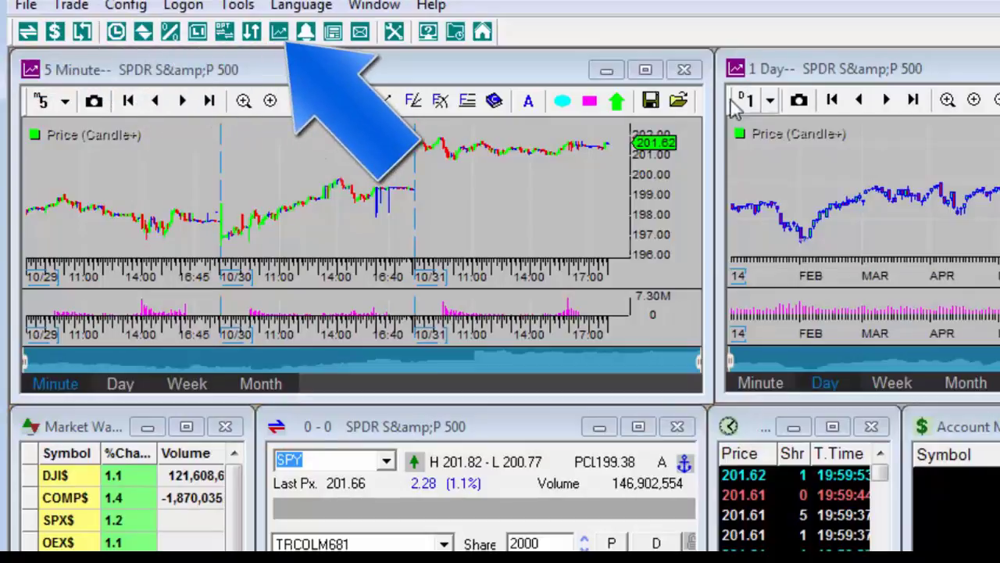
click(279, 32)
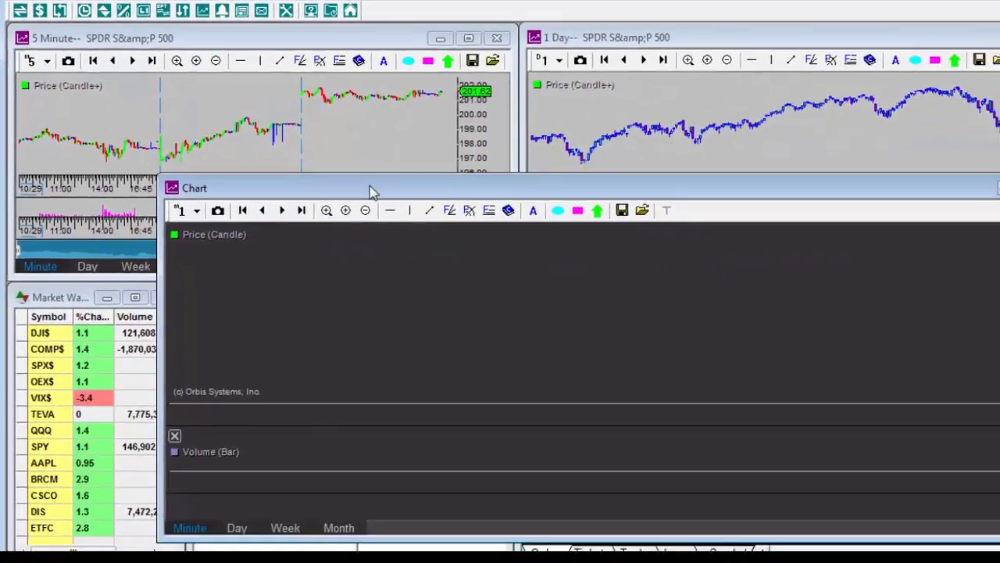
drag(454, 244, 364, 149)
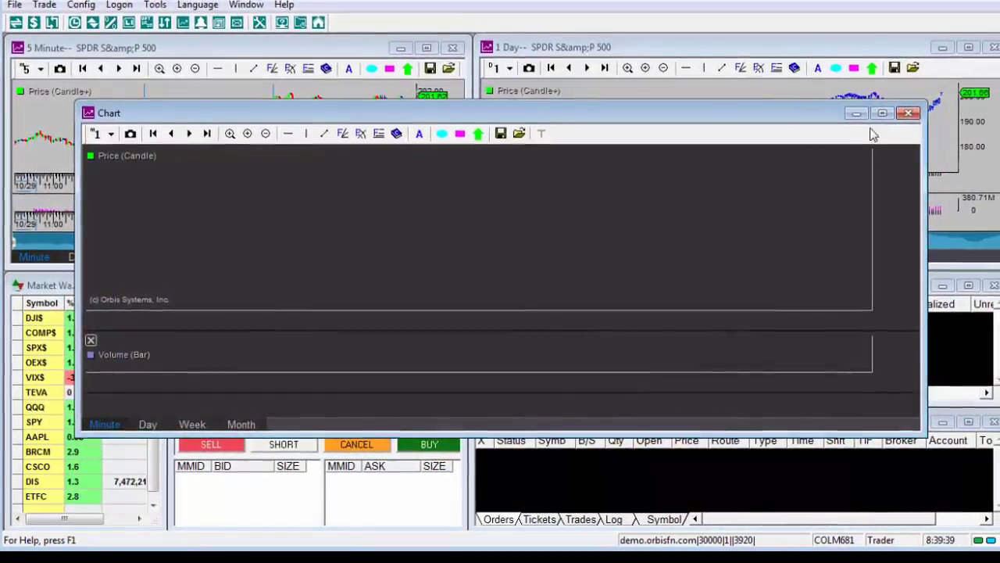
click(925, 105)
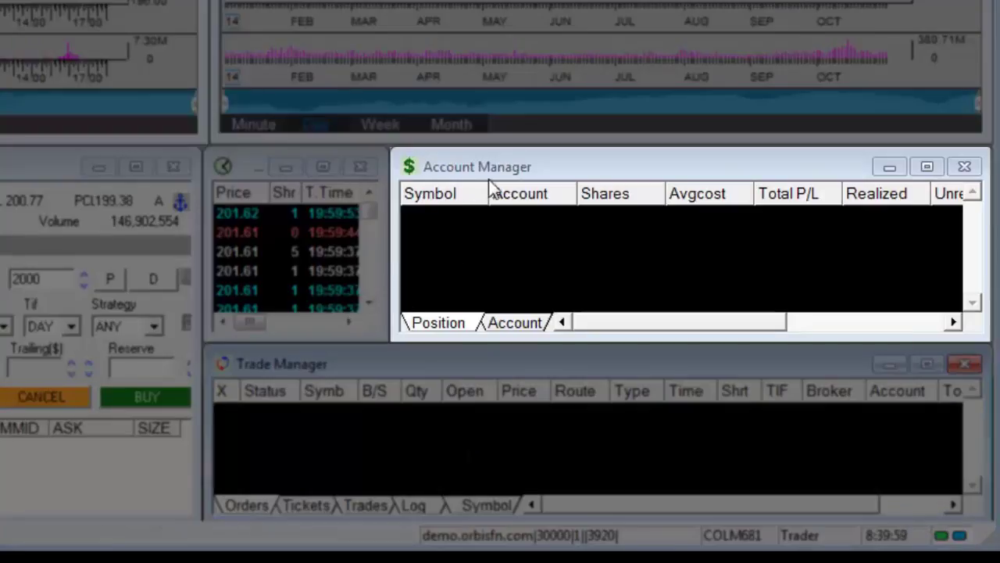
click(459, 323)
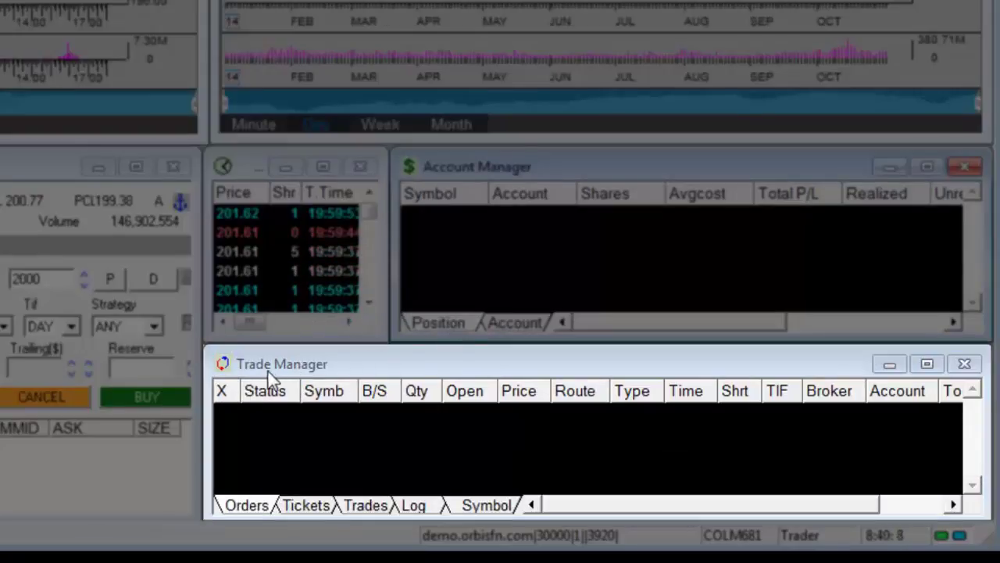
click(247, 508)
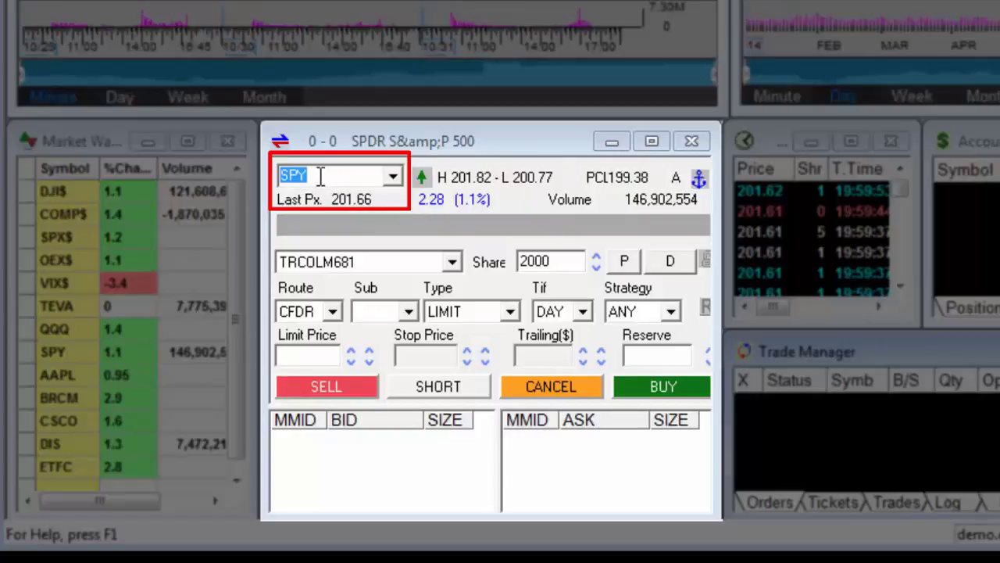
- Replace SPY in the order window with AAPL, then with Citigroup (C)
drag(320, 176, 275, 181)
text(AAPL)
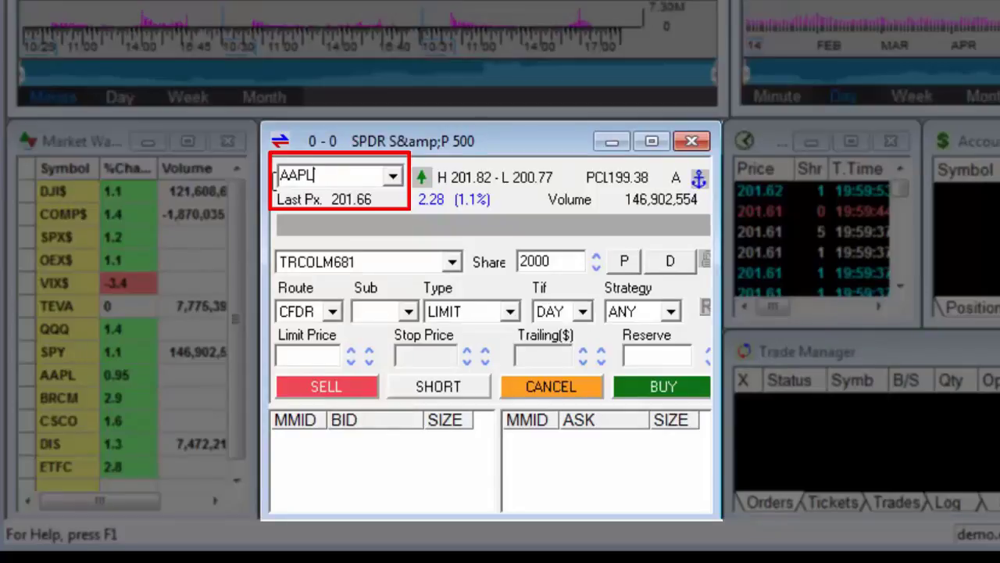
key(Return)
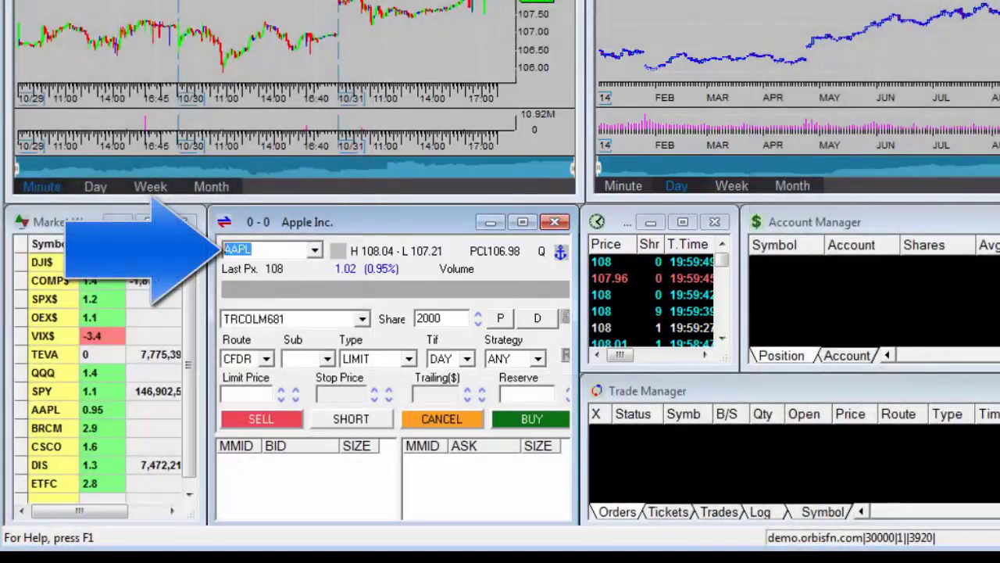
text(C)
key(Return)
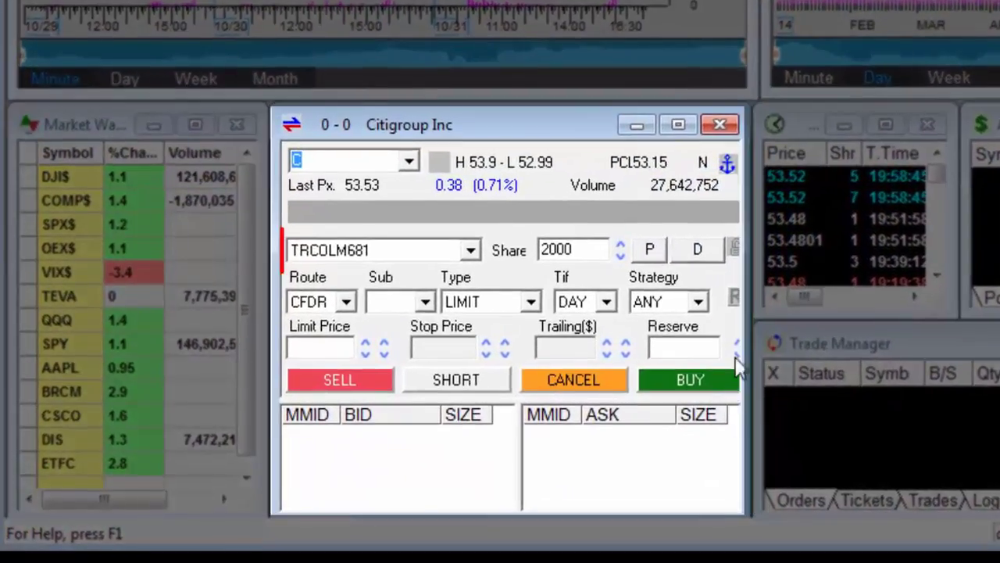
double_click(556, 249)
click(531, 301)
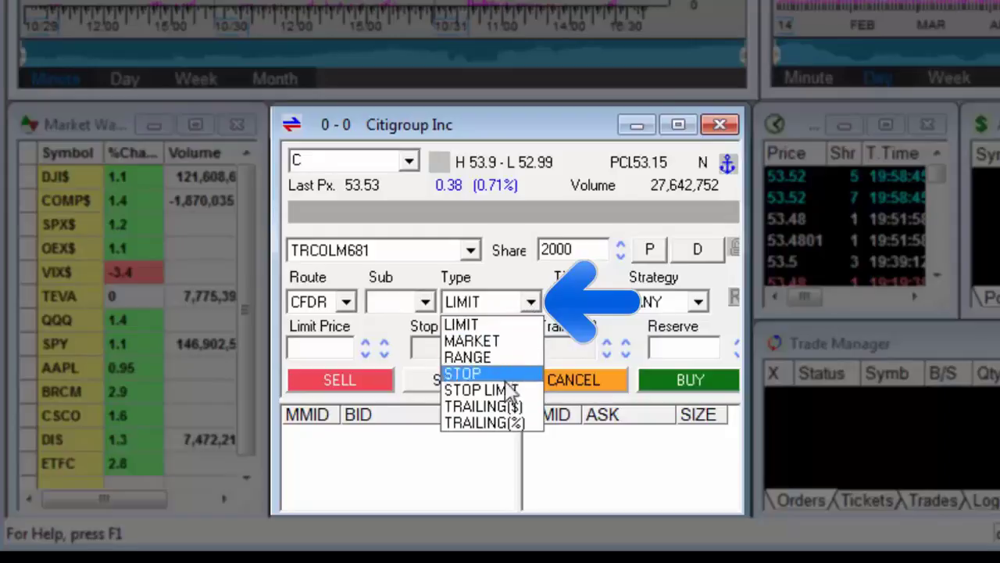
click(529, 304)
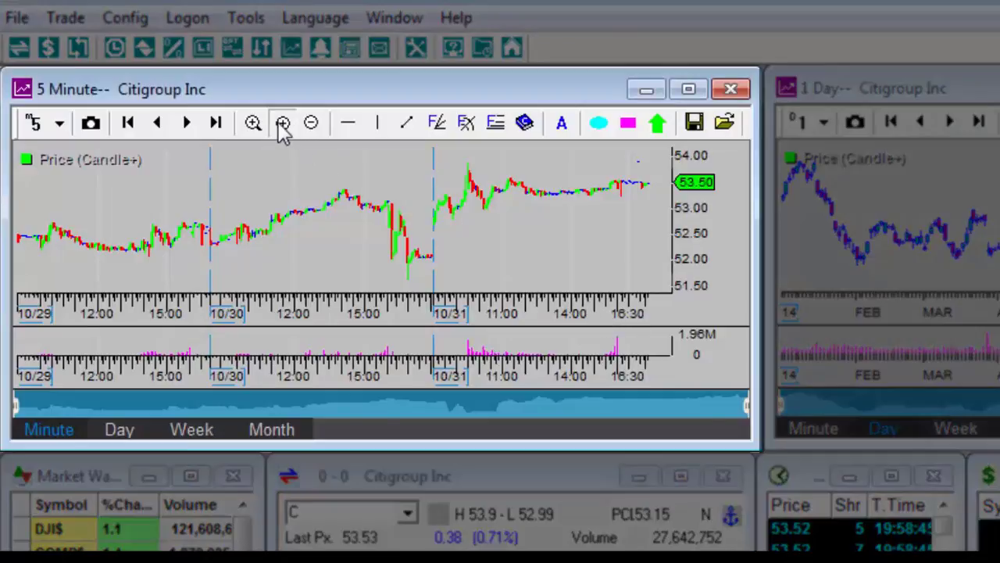
- Load Visa Inc. (V) into the 5-minute chart, replacing Citigroup
click(280, 124)
click(281, 123)
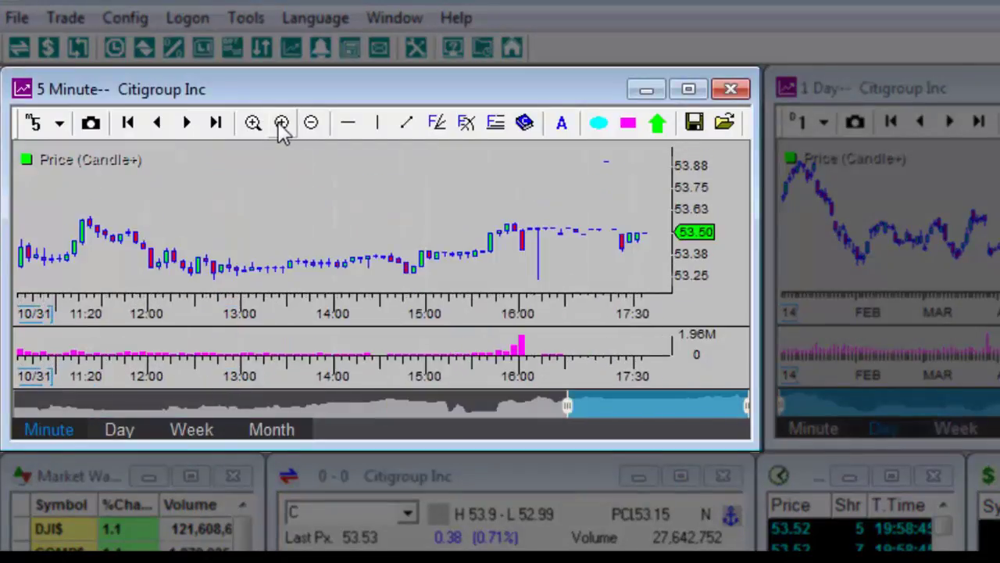
click(281, 124)
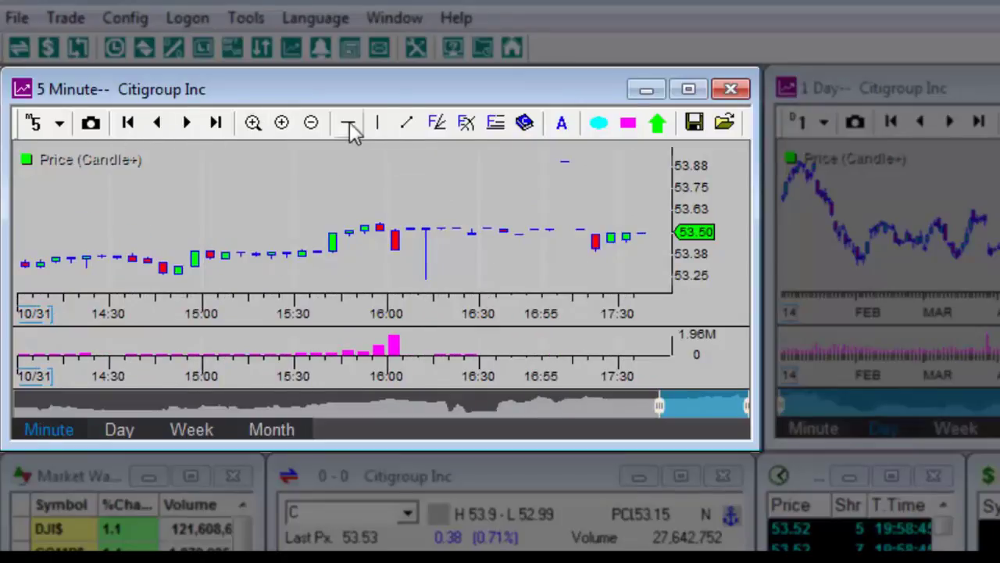
click(312, 123)
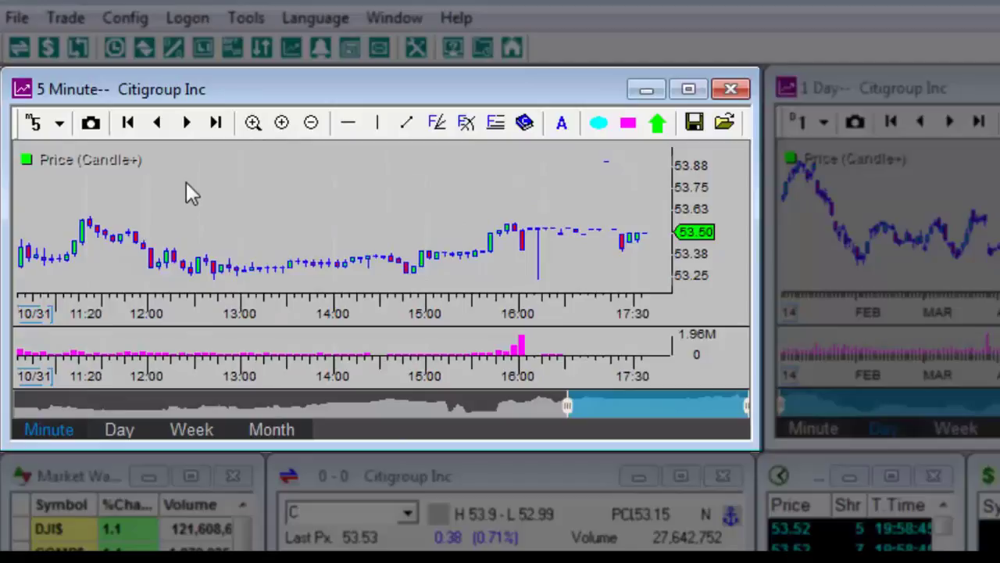
text(V)
key(Return)
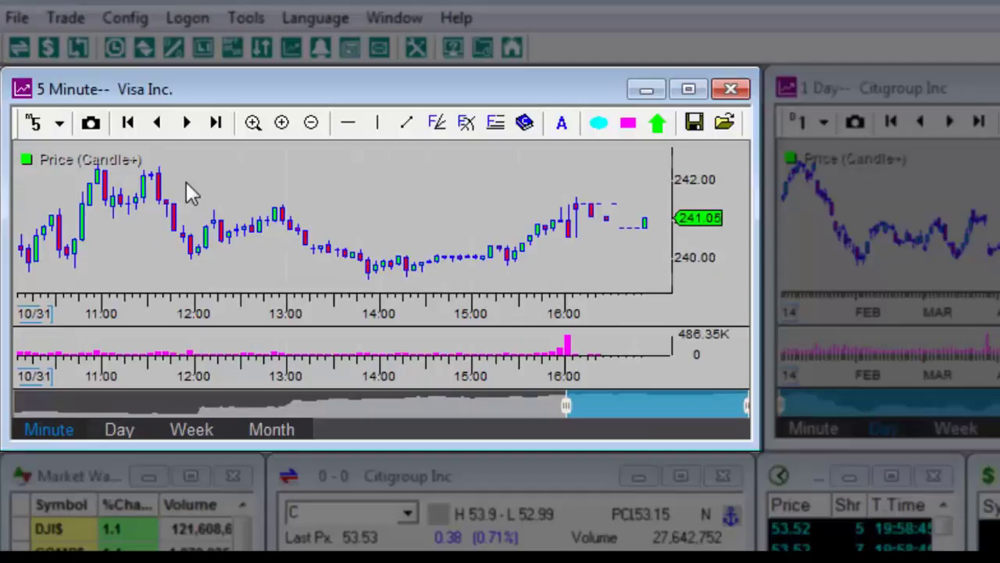
- Widen the Visa chart to 10/31 09:10–16:25, then switch it to daily bars
click(285, 125)
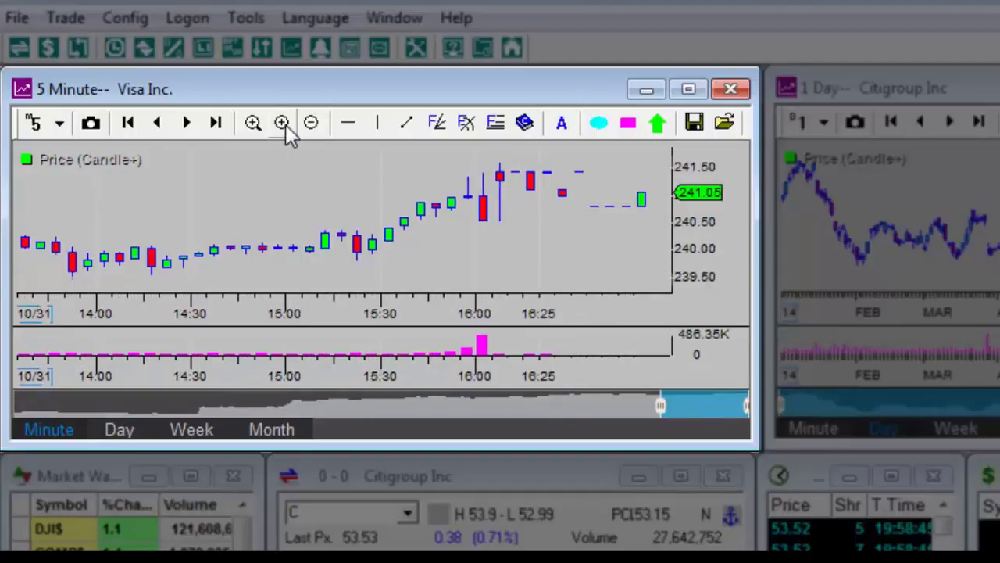
drag(660, 405, 516, 409)
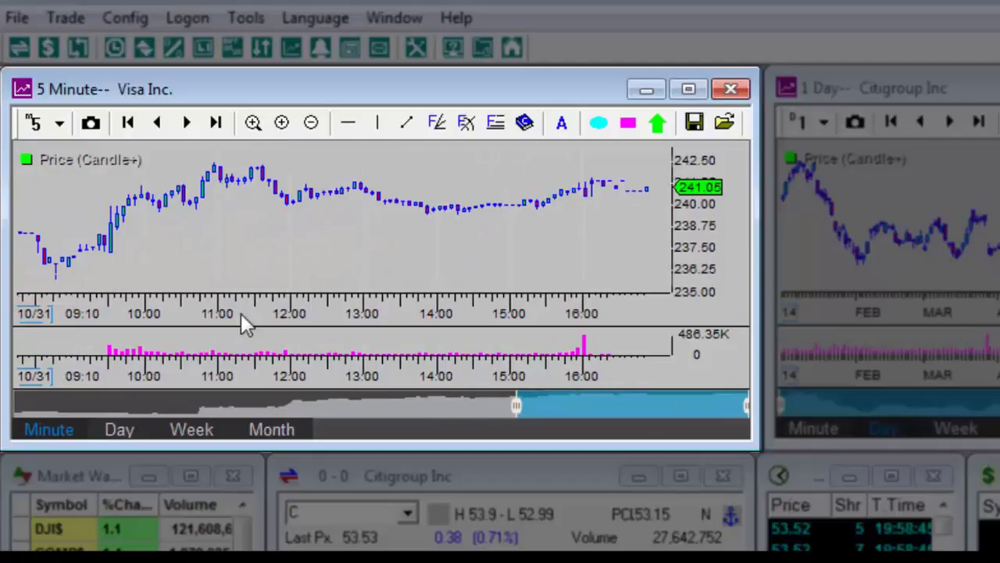
click(119, 431)
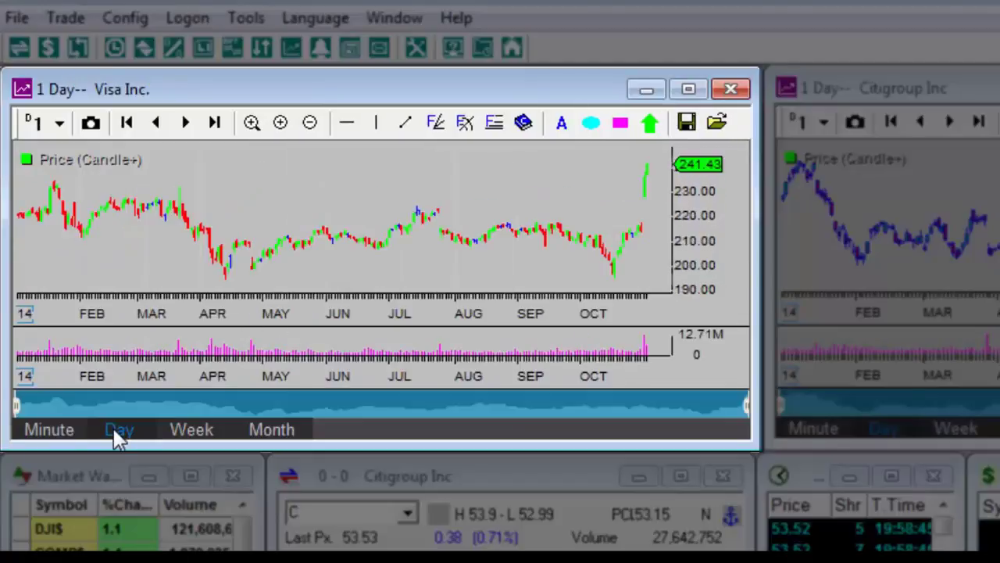
- Cycle the Visa chart through week and month views, then set 1-minute bars
click(180, 434)
click(273, 434)
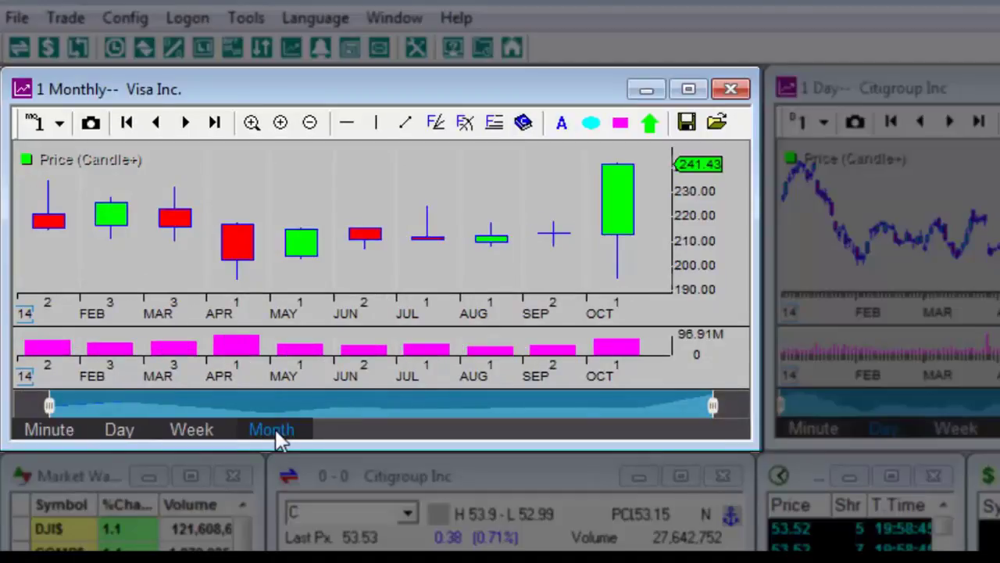
click(56, 434)
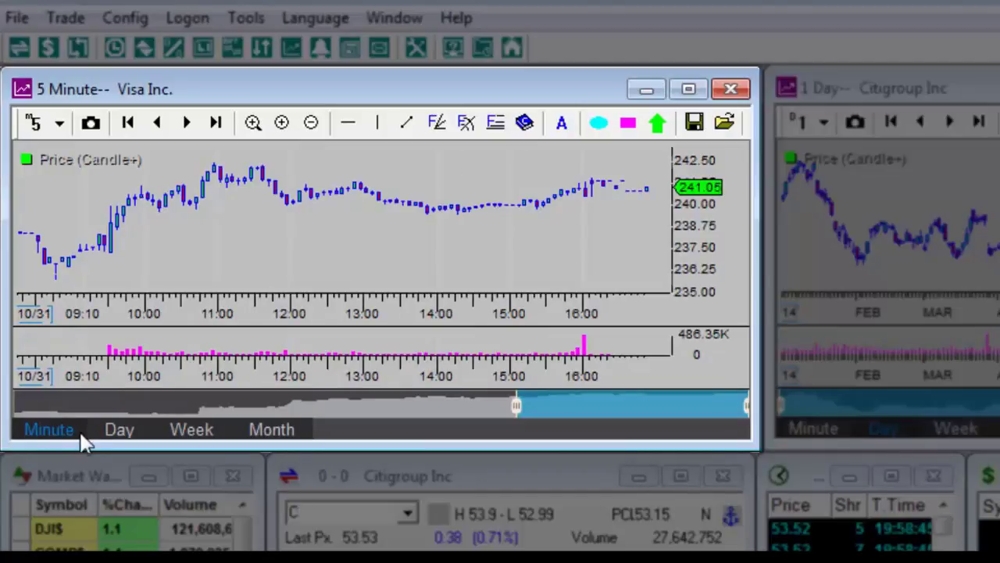
click(61, 124)
click(75, 155)
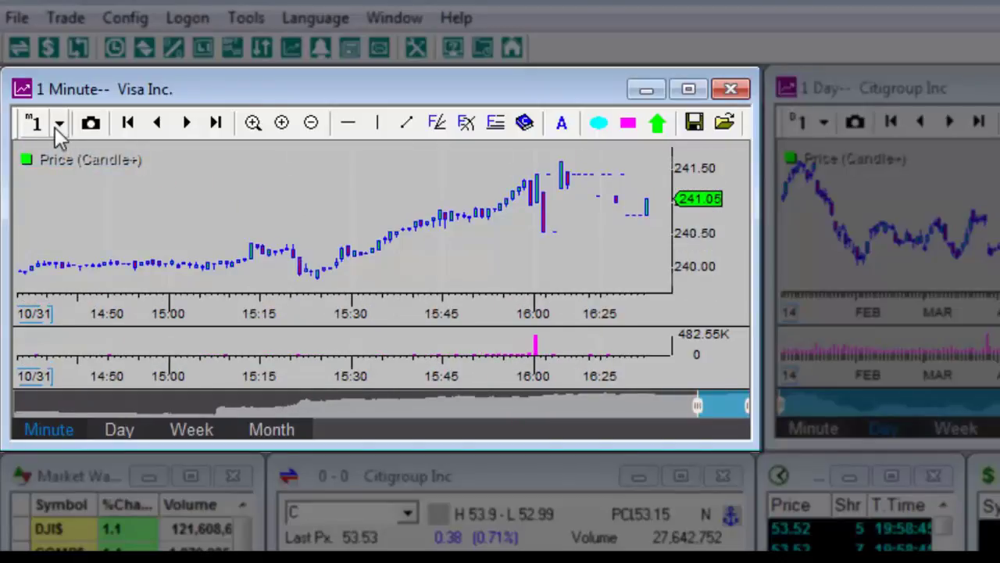
click(59, 125)
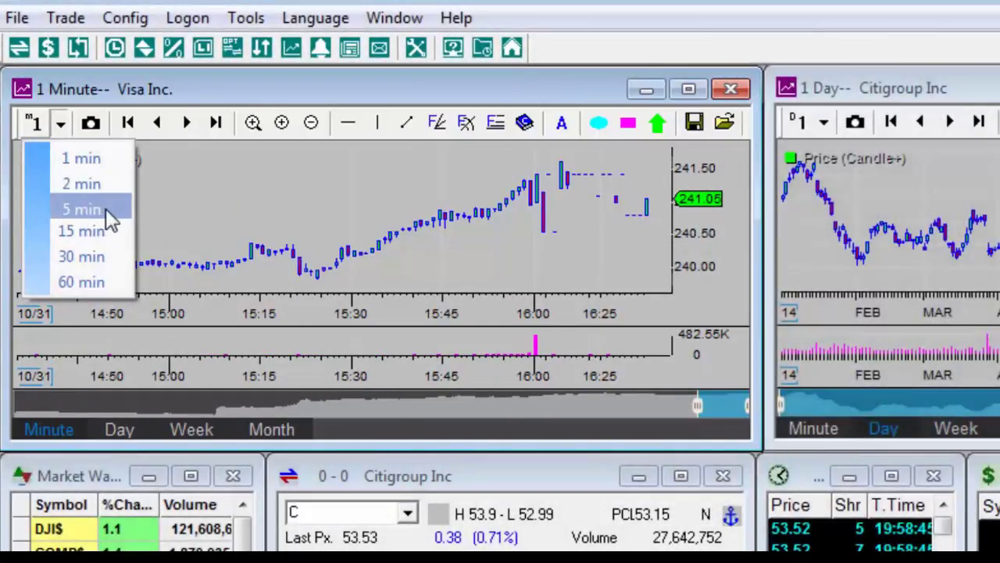